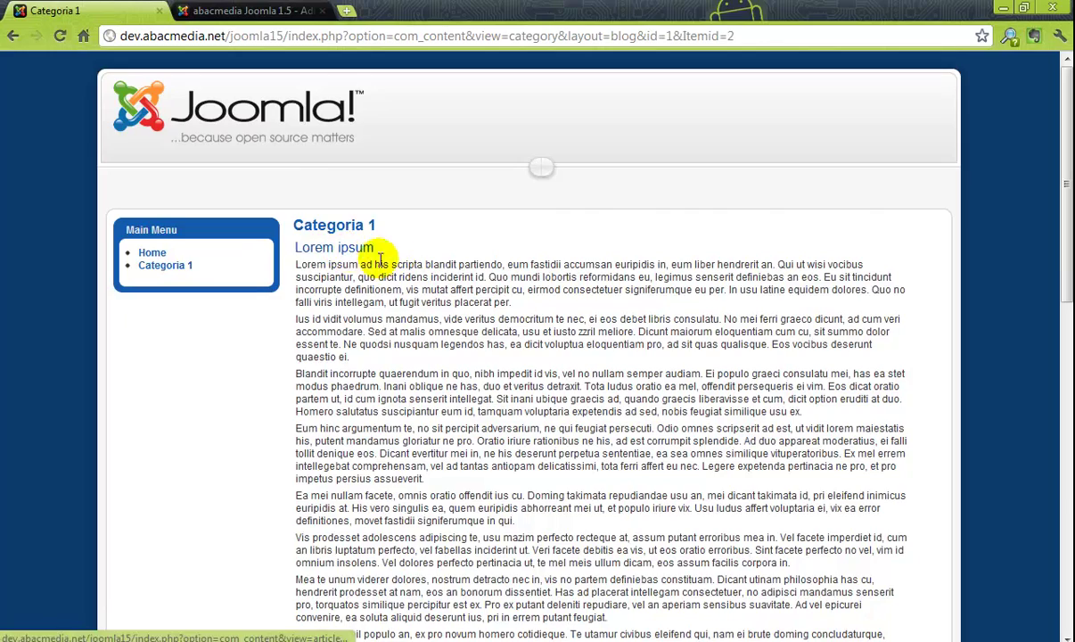
Step: Switch to the Joomla administrator and open the "Lorem ipsum" article for editing from the article manager
{"action": "scroll", "coordinate": [408, 307], "scroll_direction": "up", "scroll_amount": 5}
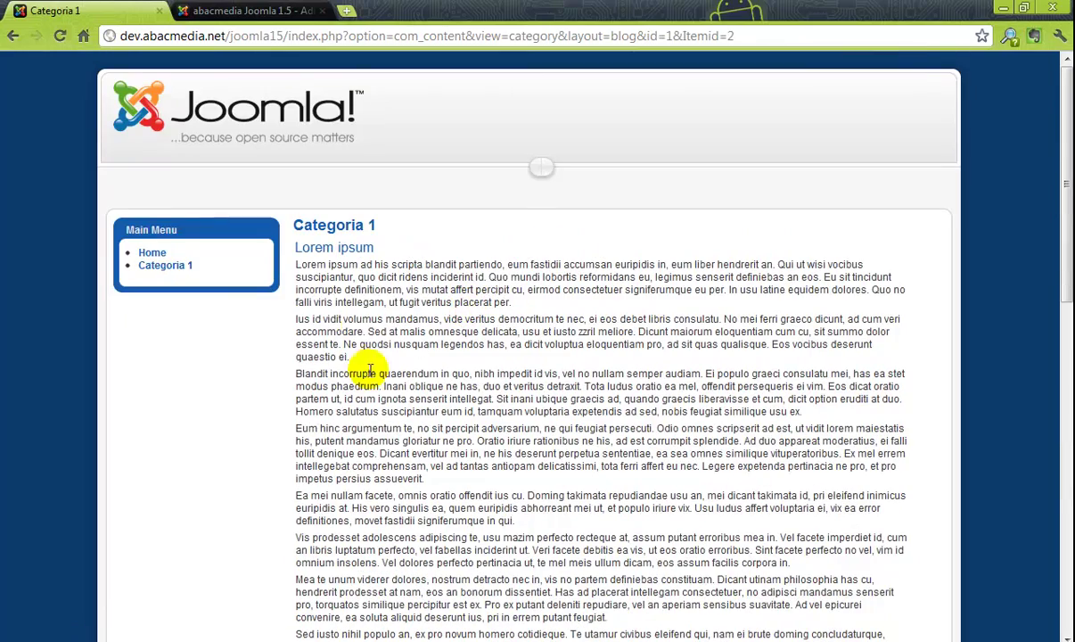
{"action": "left_click", "coordinate": [272, 10]}
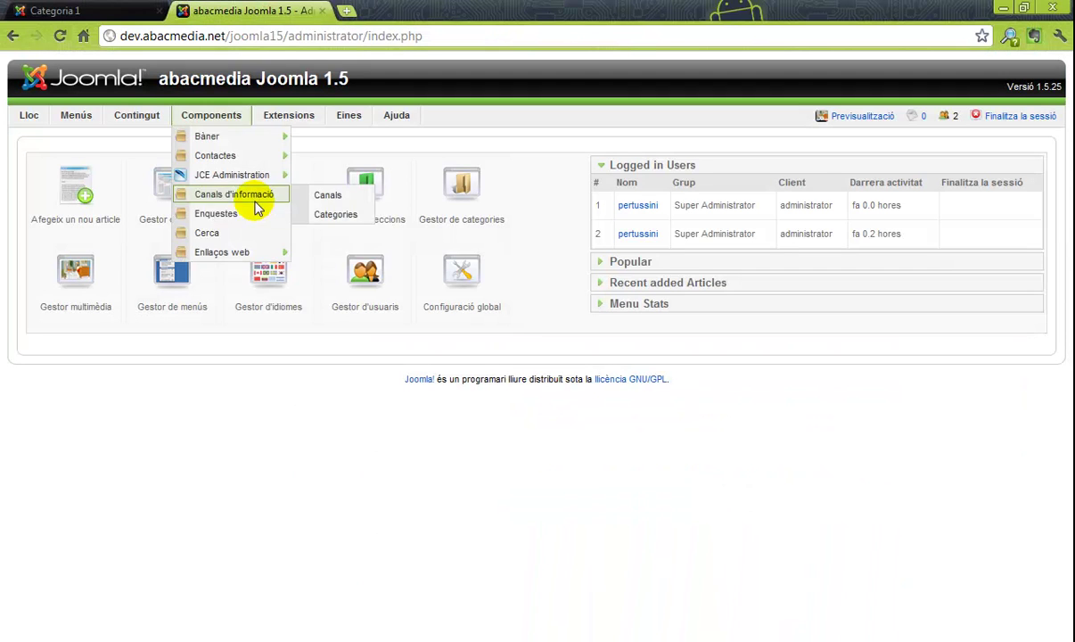
{"action": "mouse_move", "coordinate": [130, 116]}
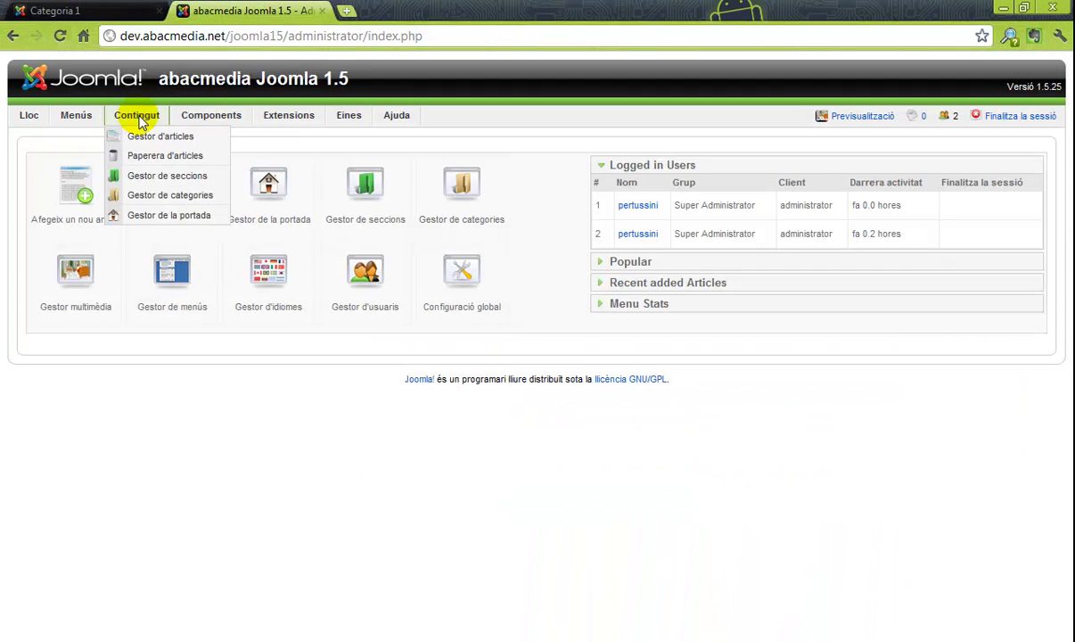
{"action": "left_click", "coordinate": [143, 135]}
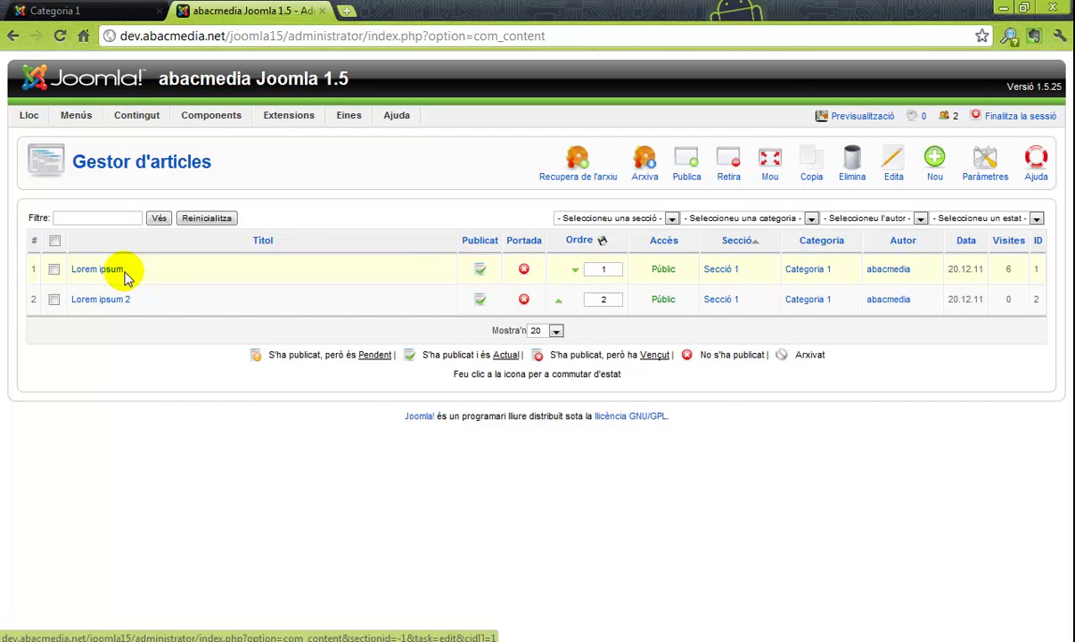
{"action": "left_click", "coordinate": [105, 271]}
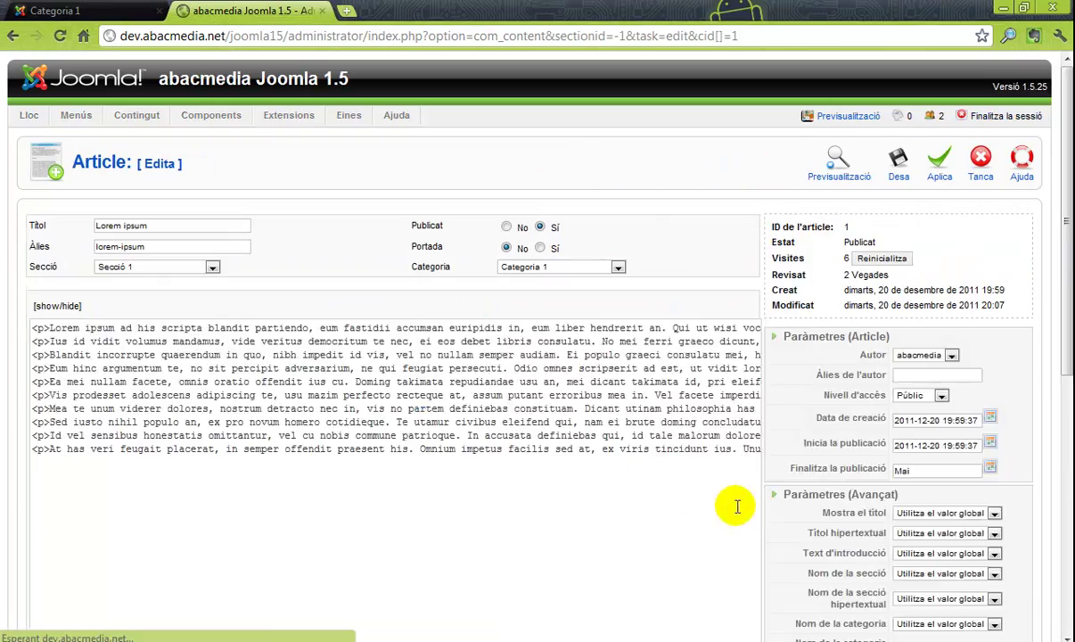
{"action": "scroll", "coordinate": [769, 517], "scroll_direction": "down", "scroll_amount": 2}
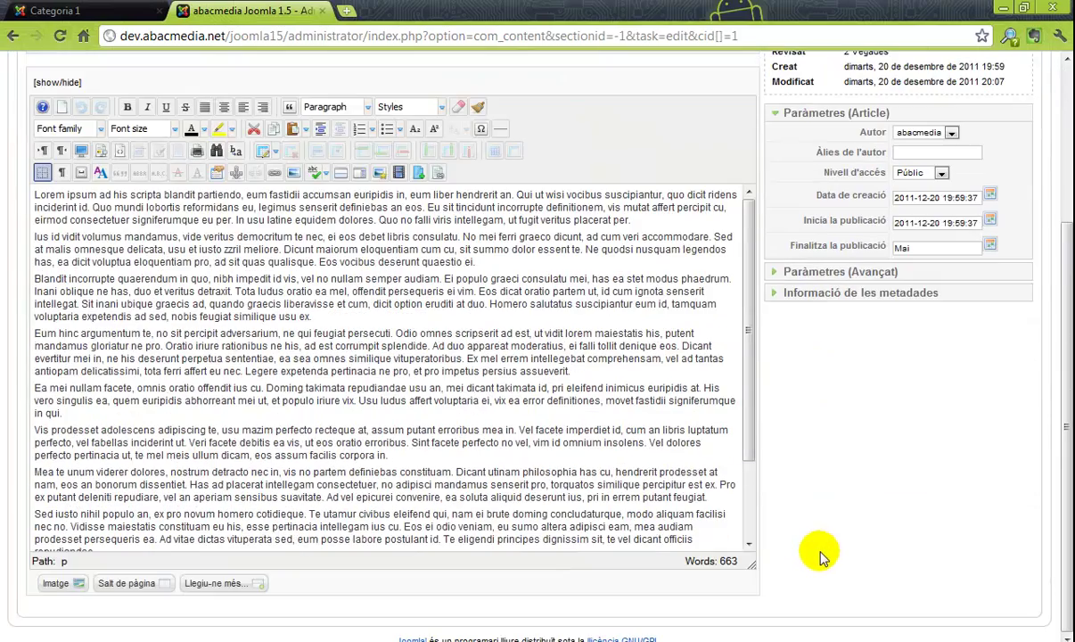
{"action": "left_click_drag", "start_coordinate": [752, 316], "coordinate": [756, 282]}
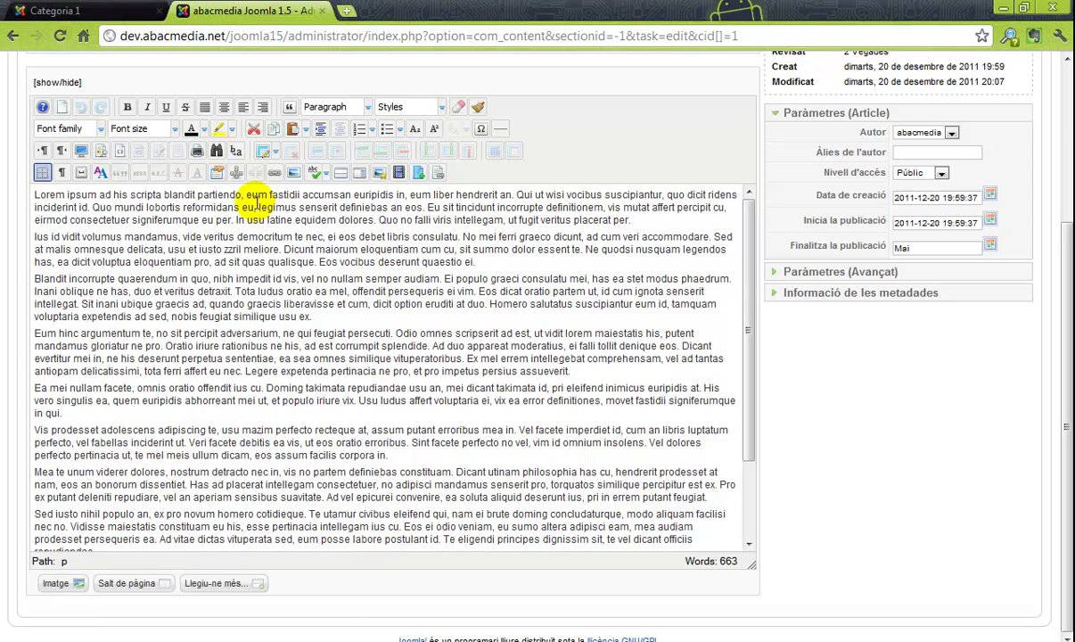
Step: Upload logoJoomla.png from the desktop to the stories folder through the editor's Image Manager and select it as the image
{"action": "left_click", "coordinate": [293, 175]}
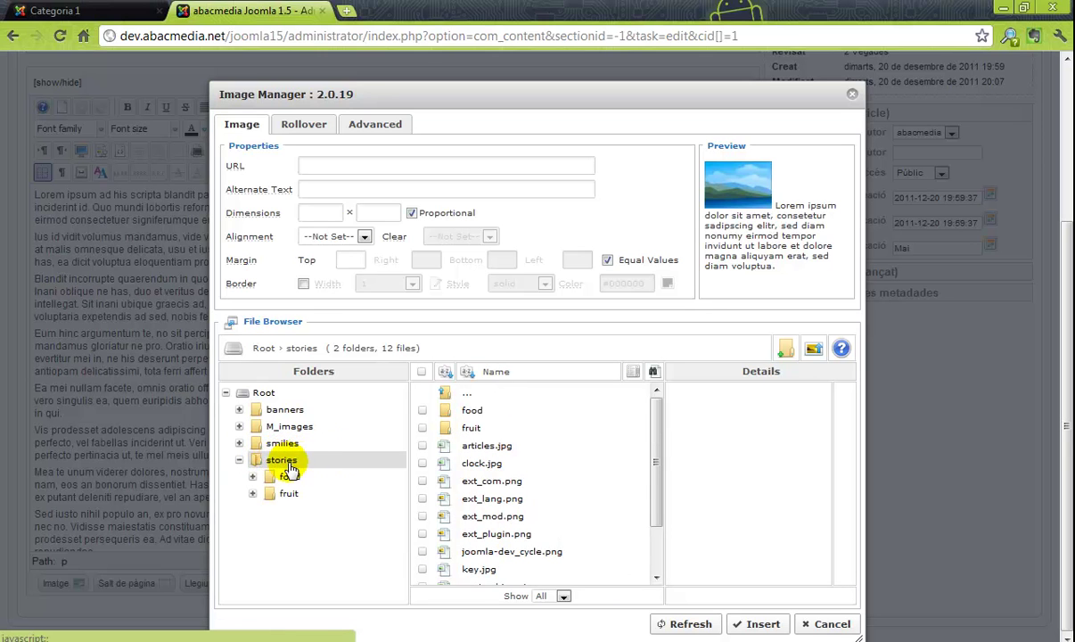
{"action": "left_click", "coordinate": [814, 349]}
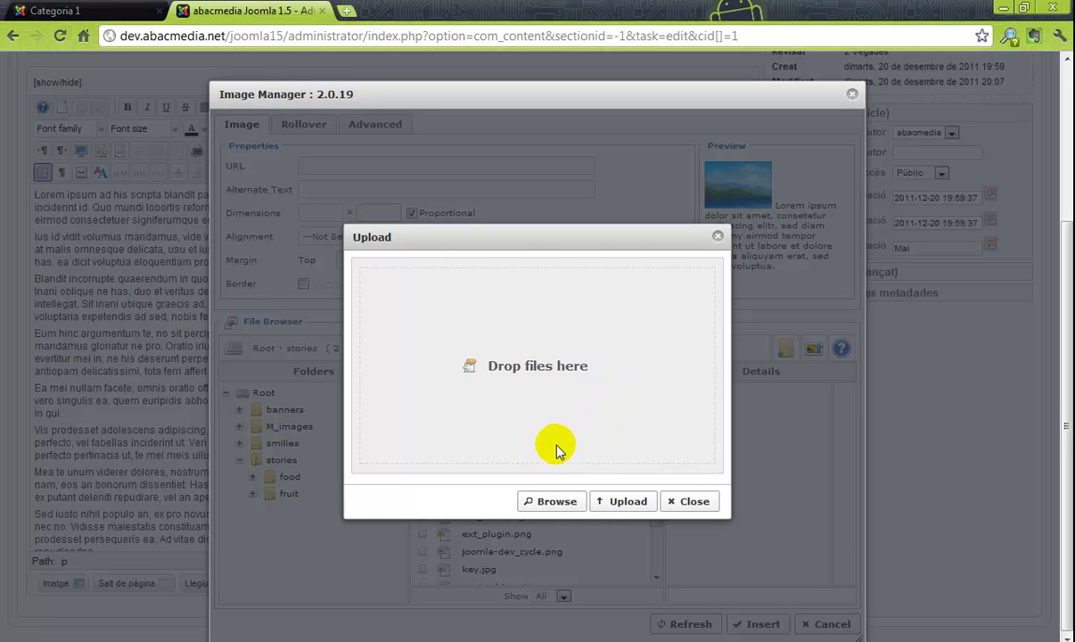
{"action": "left_click", "coordinate": [555, 502]}
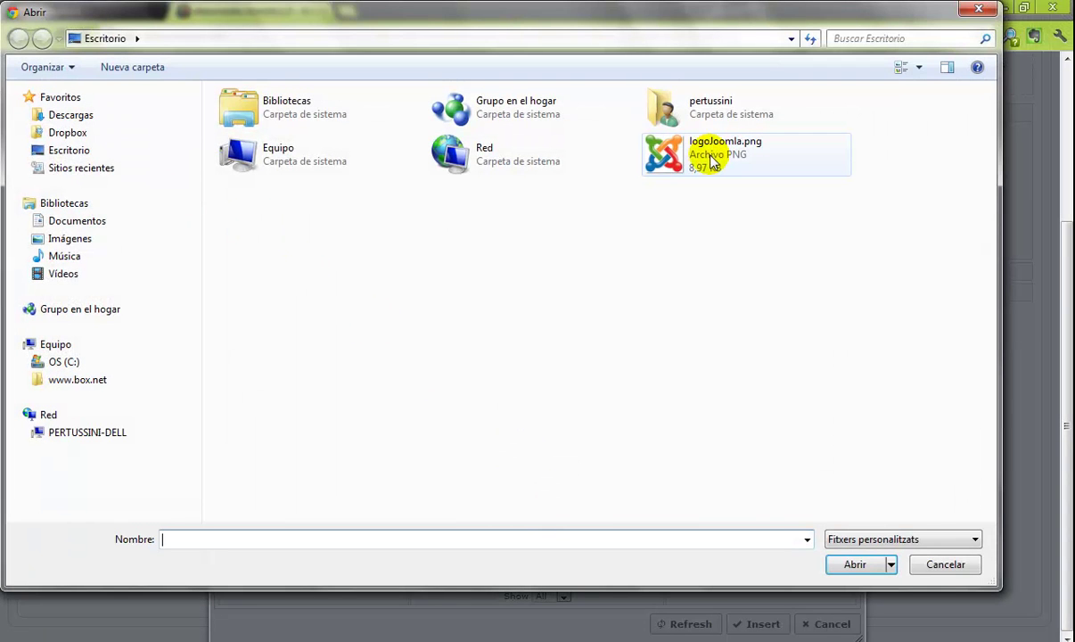
{"action": "left_click", "coordinate": [711, 163]}
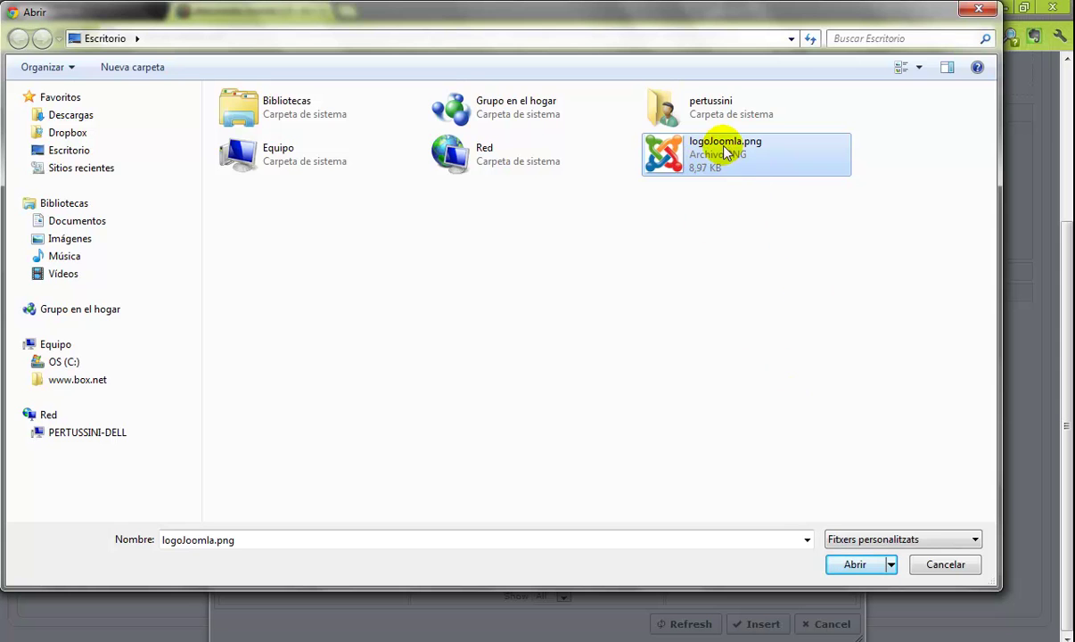
{"action": "left_click", "coordinate": [854, 567]}
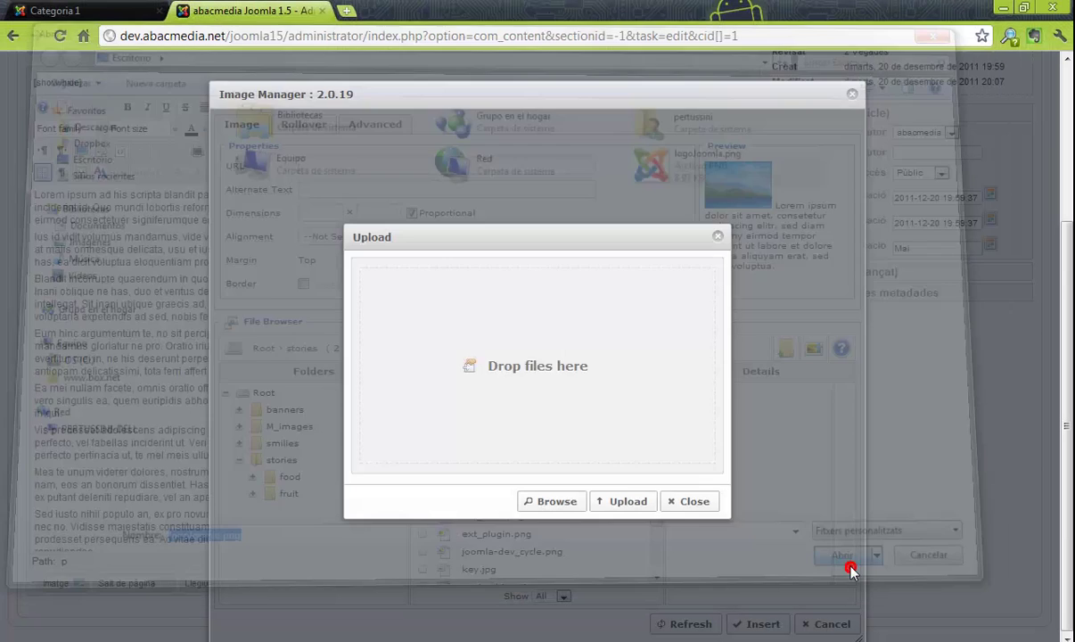
{"action": "left_click", "coordinate": [628, 502]}
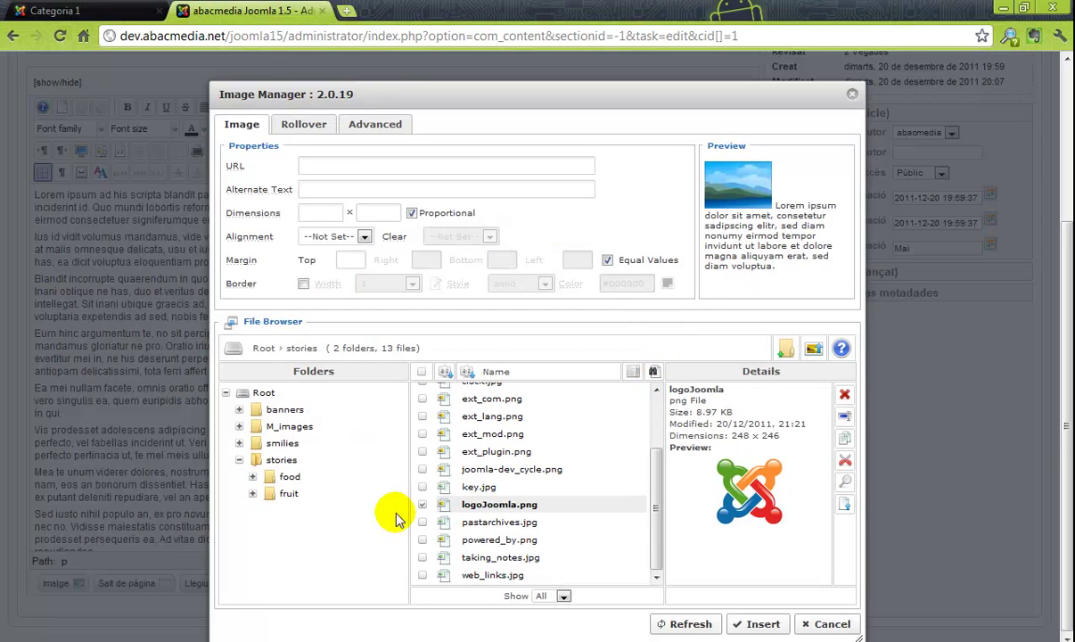
{"action": "left_click", "coordinate": [478, 506]}
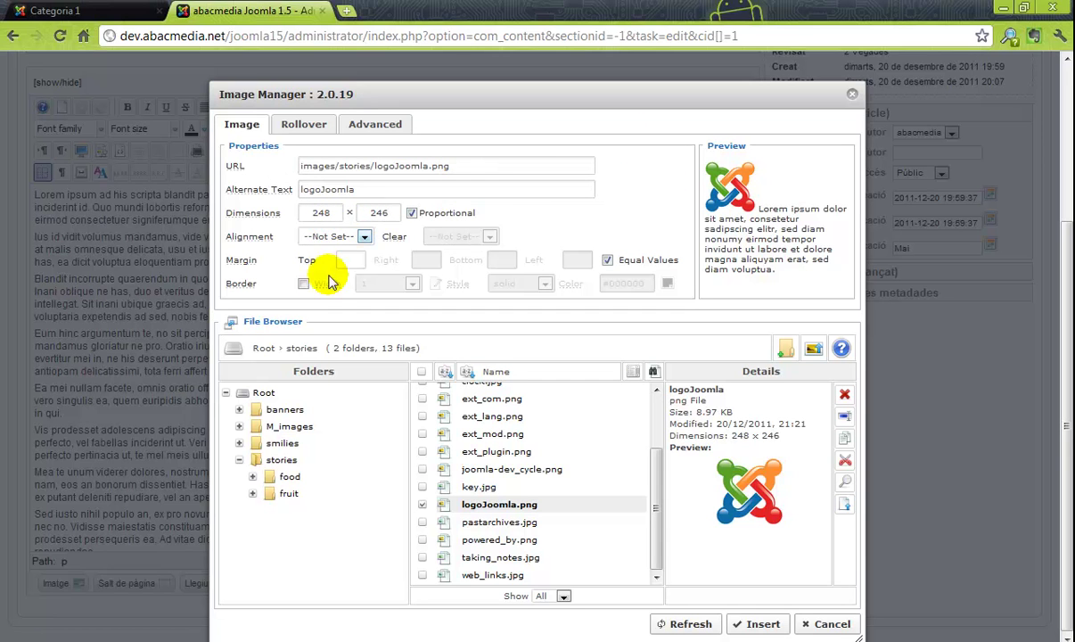
Step: Try the Left and Right alignments for the logo image and settle on Left
{"action": "mouse_move", "coordinate": [287, 241]}
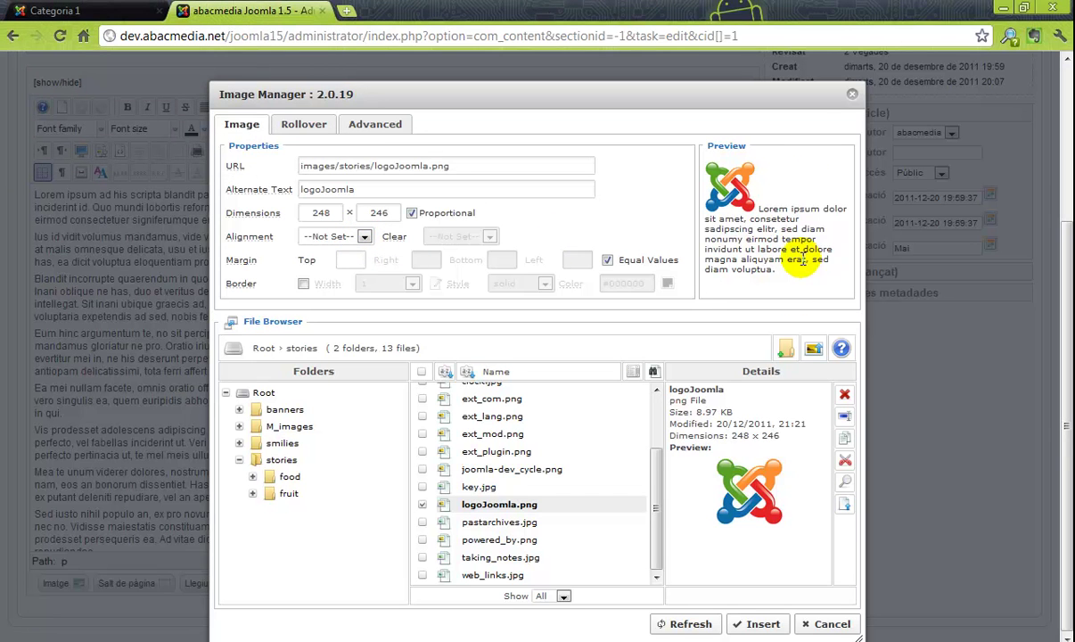
{"action": "left_click", "coordinate": [365, 237]}
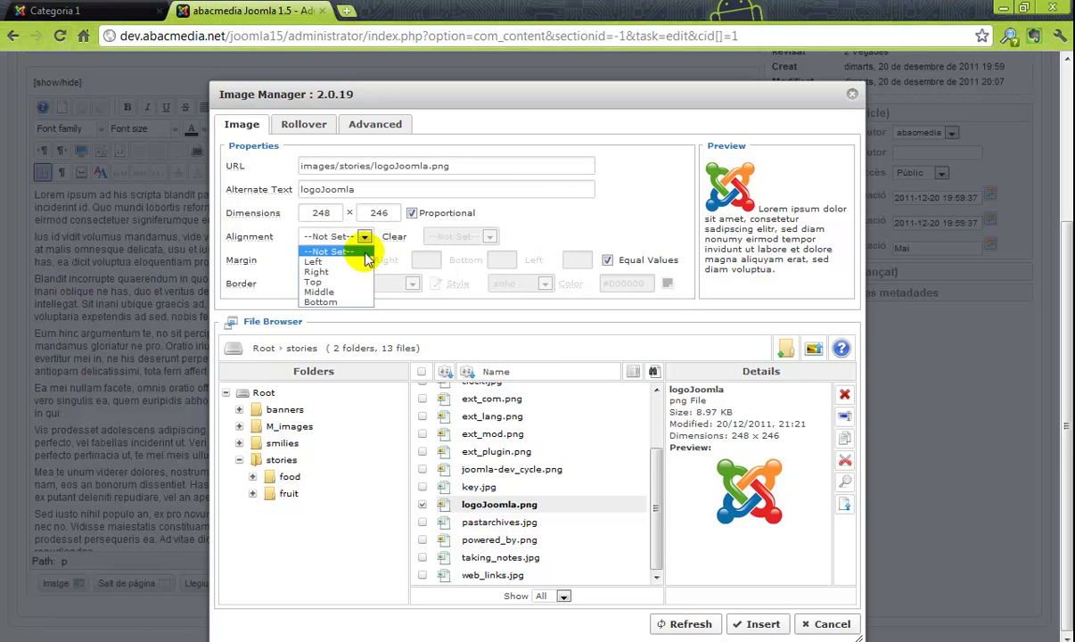
{"action": "left_click", "coordinate": [361, 261]}
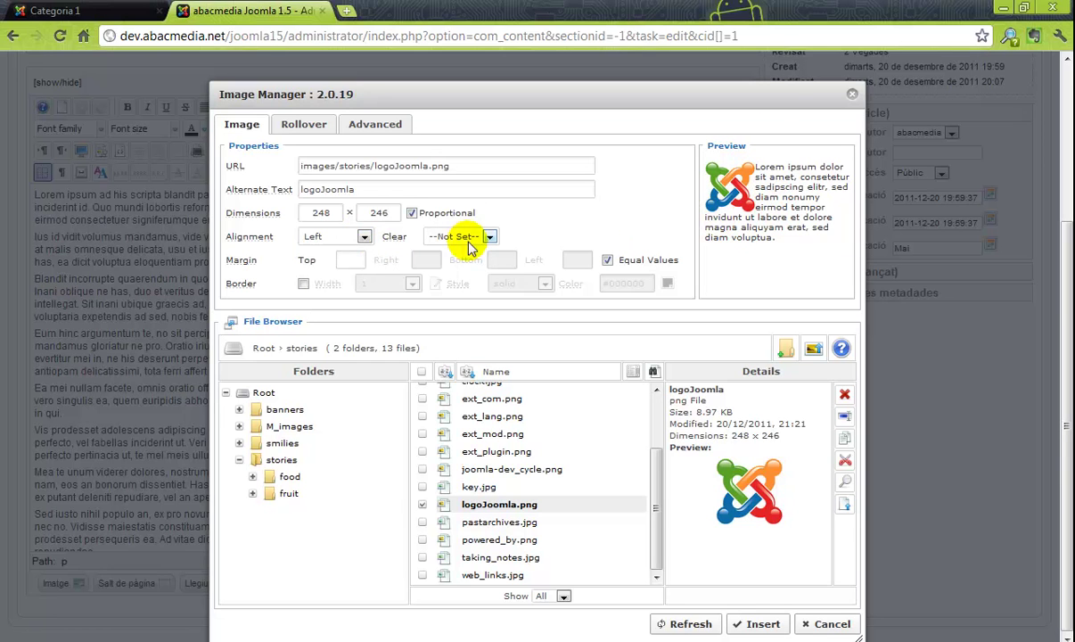
{"action": "left_click", "coordinate": [357, 237]}
{"action": "left_click", "coordinate": [349, 272]}
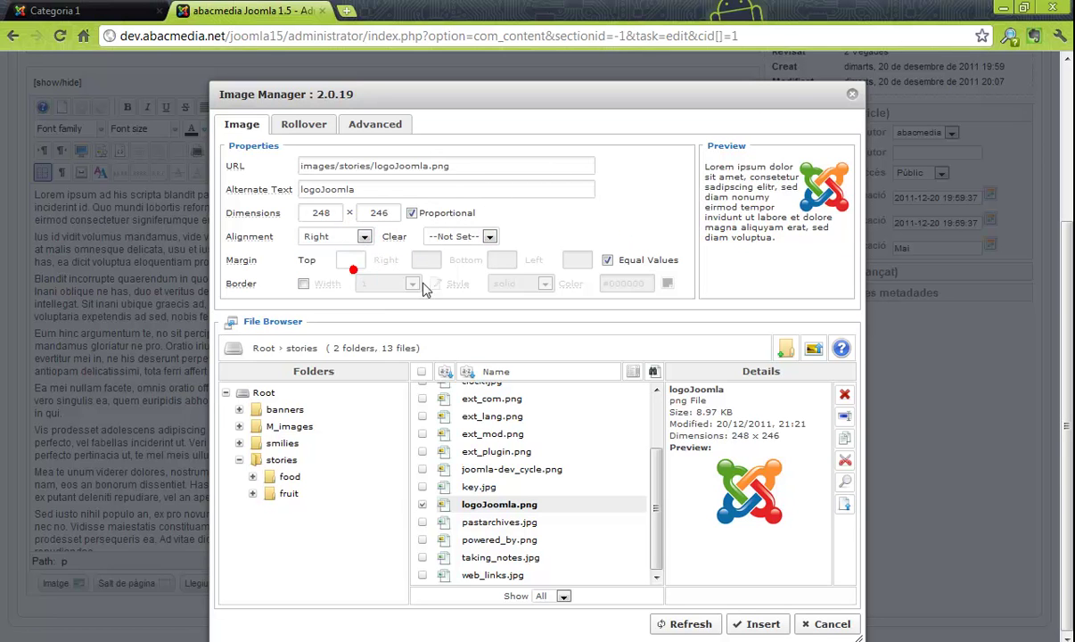
{"action": "left_click", "coordinate": [365, 237]}
{"action": "left_click", "coordinate": [346, 262]}
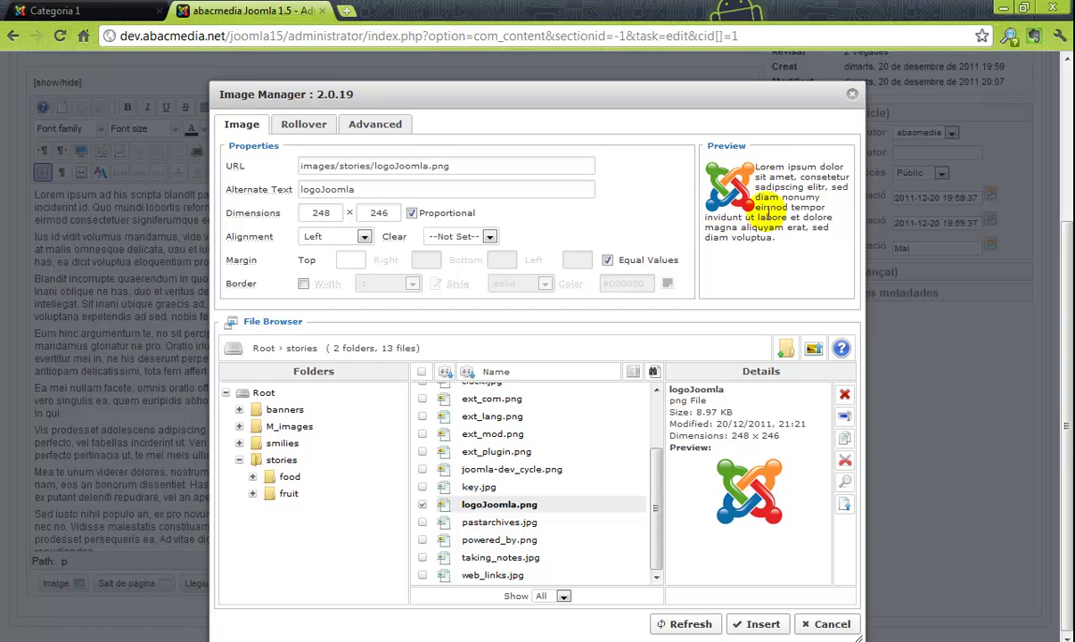
Step: Give the image margins of 10 at top, right and left and 0 at bottom, with Equal Values off, and insert it
{"action": "mouse_move", "coordinate": [251, 267]}
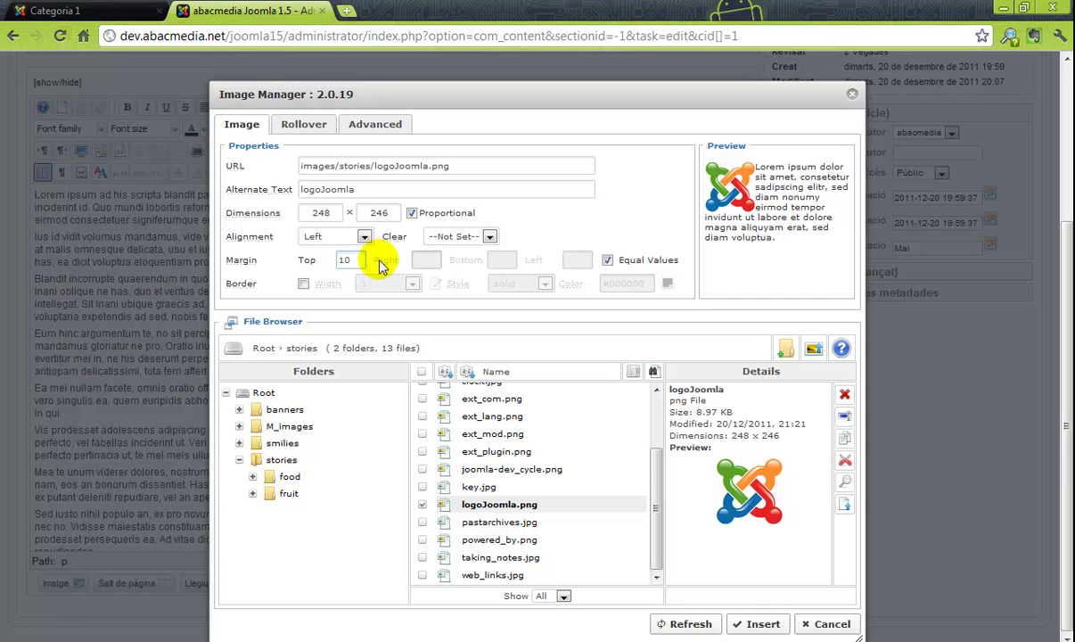
{"action": "left_click", "coordinate": [378, 266]}
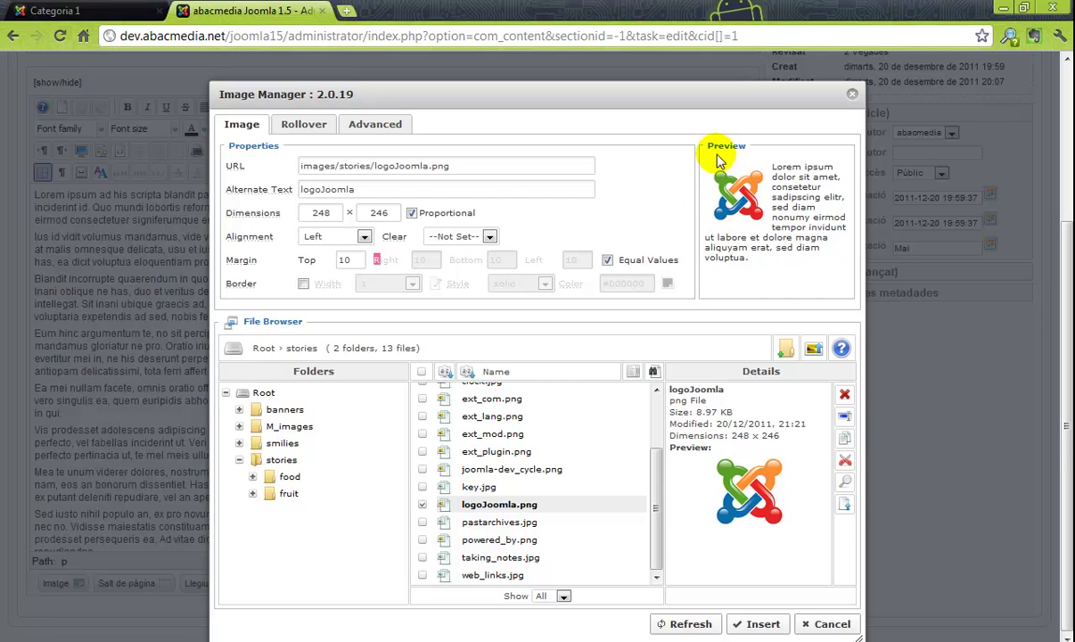
{"action": "left_click", "coordinate": [608, 260]}
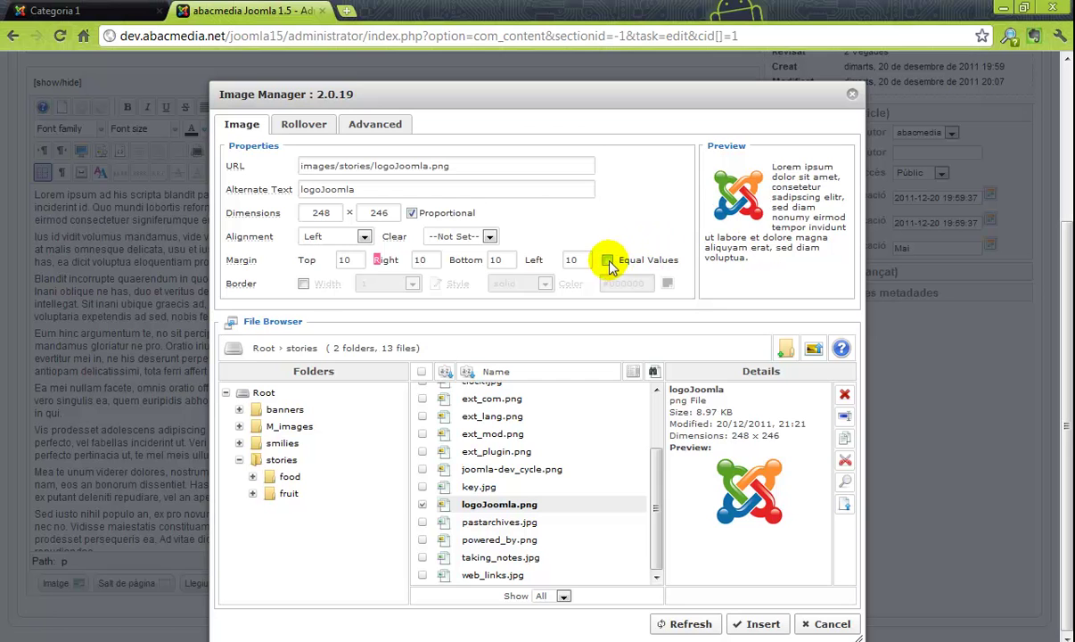
{"action": "left_click", "coordinate": [495, 259]}
{"action": "type", "text": "0"}
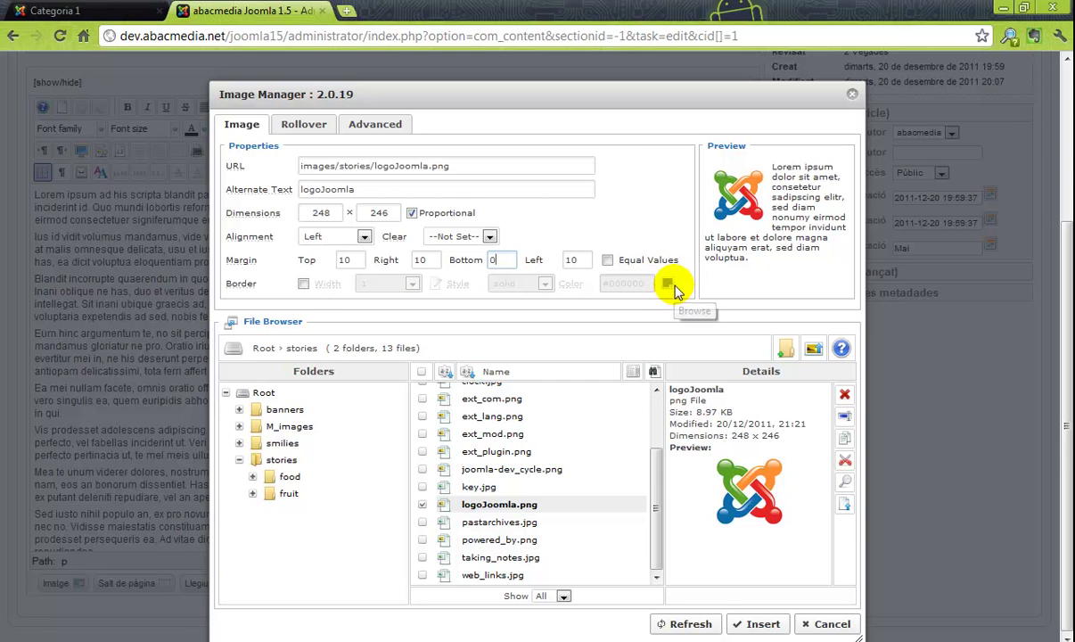
{"action": "left_click", "coordinate": [568, 260]}
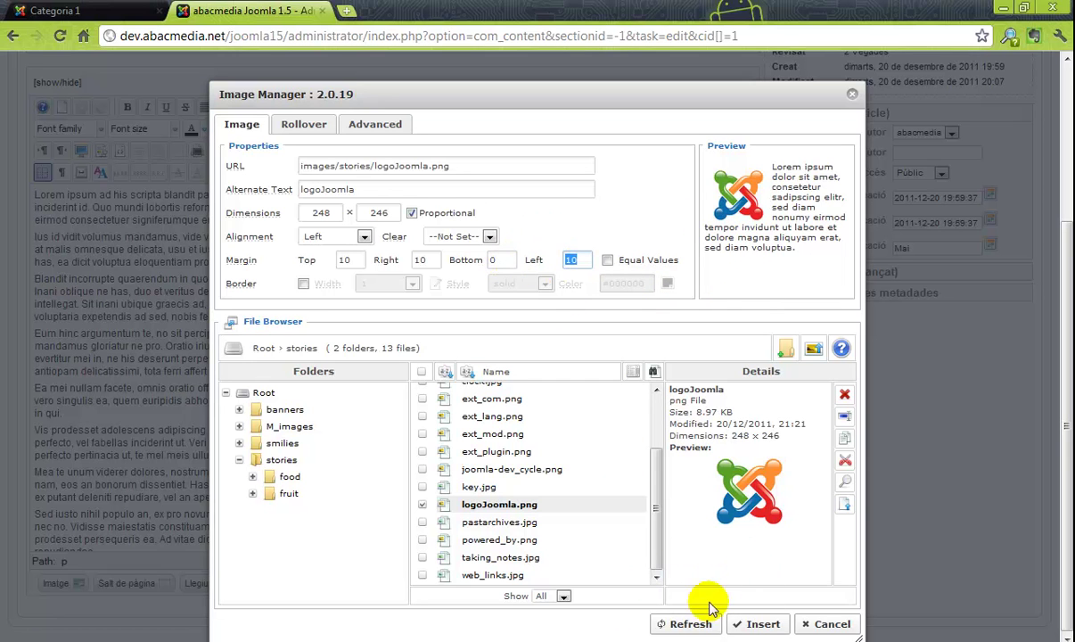
{"action": "left_click", "coordinate": [756, 624]}
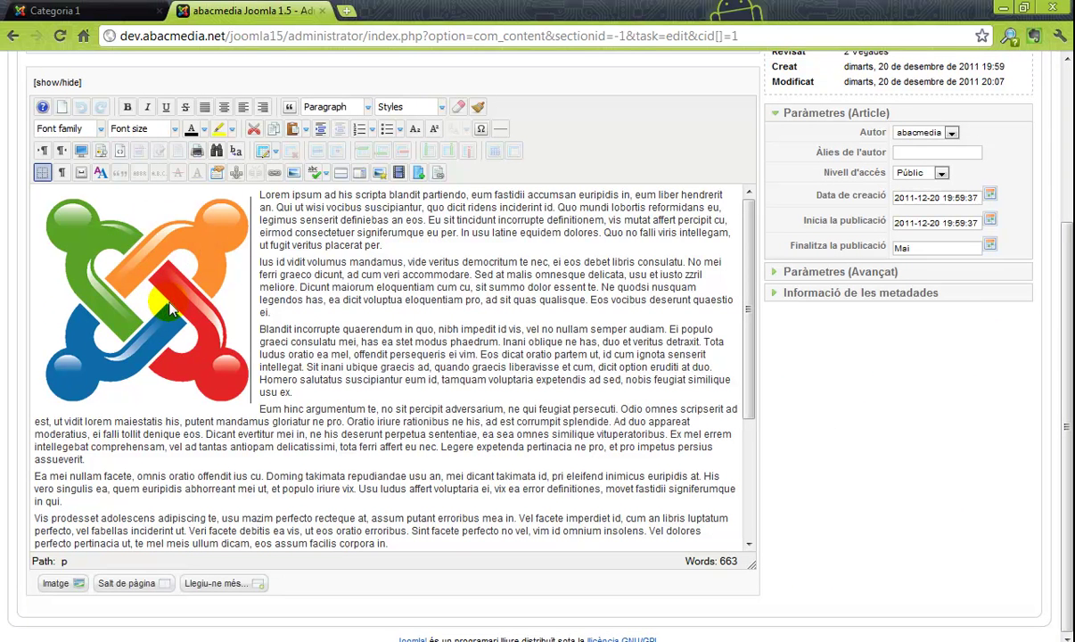
Step: Apply the article changes and reload the Categoria 1 page on the public site to check the inserted logo
{"action": "scroll", "coordinate": [374, 294], "scroll_direction": "up", "scroll_amount": 3}
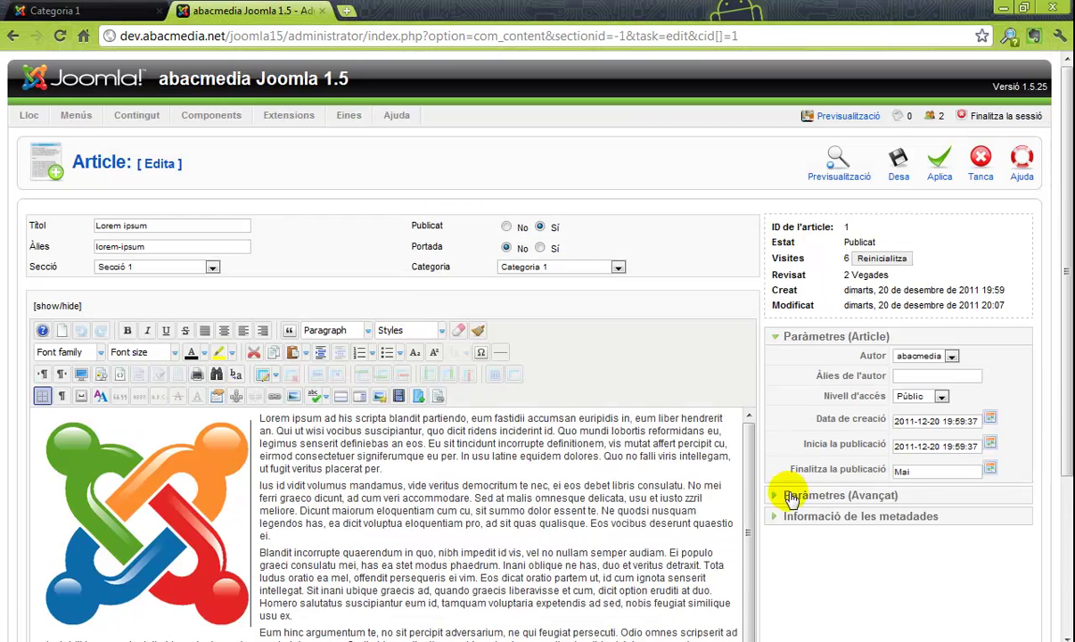
{"action": "scroll", "coordinate": [776, 517], "scroll_direction": "down", "scroll_amount": 1}
{"action": "scroll", "coordinate": [821, 522], "scroll_direction": "down", "scroll_amount": 1}
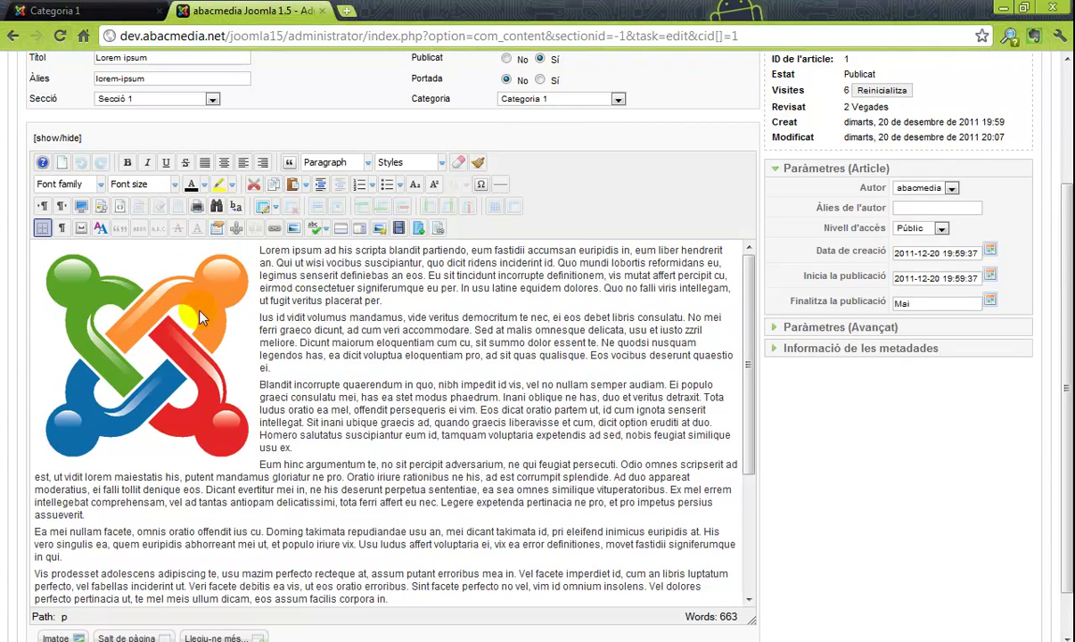
{"action": "scroll", "coordinate": [959, 436], "scroll_direction": "up", "scroll_amount": 2}
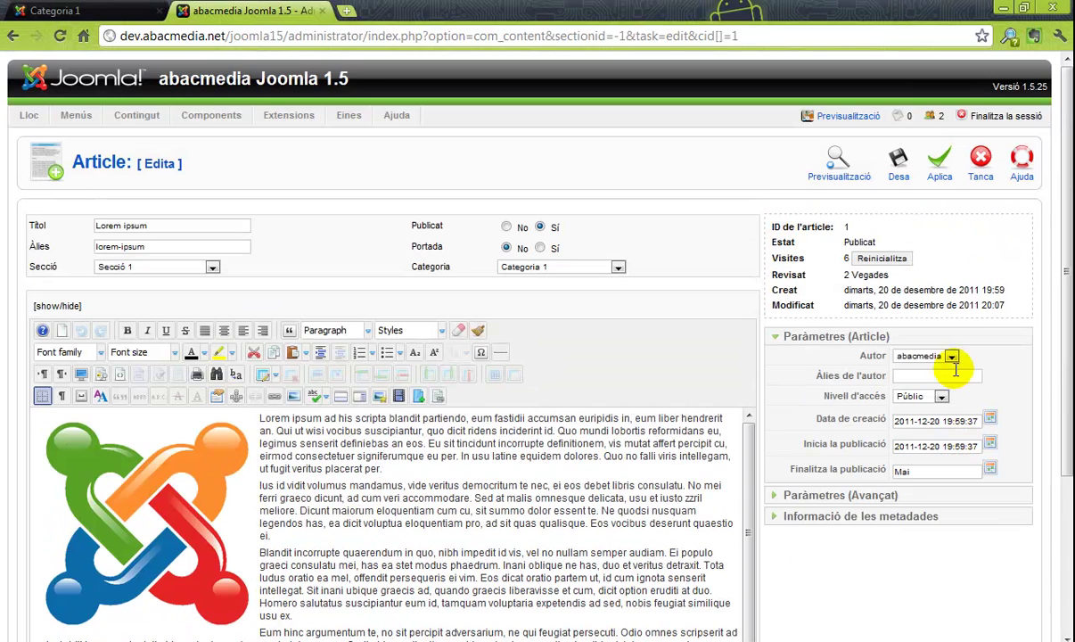
{"action": "left_click", "coordinate": [942, 176]}
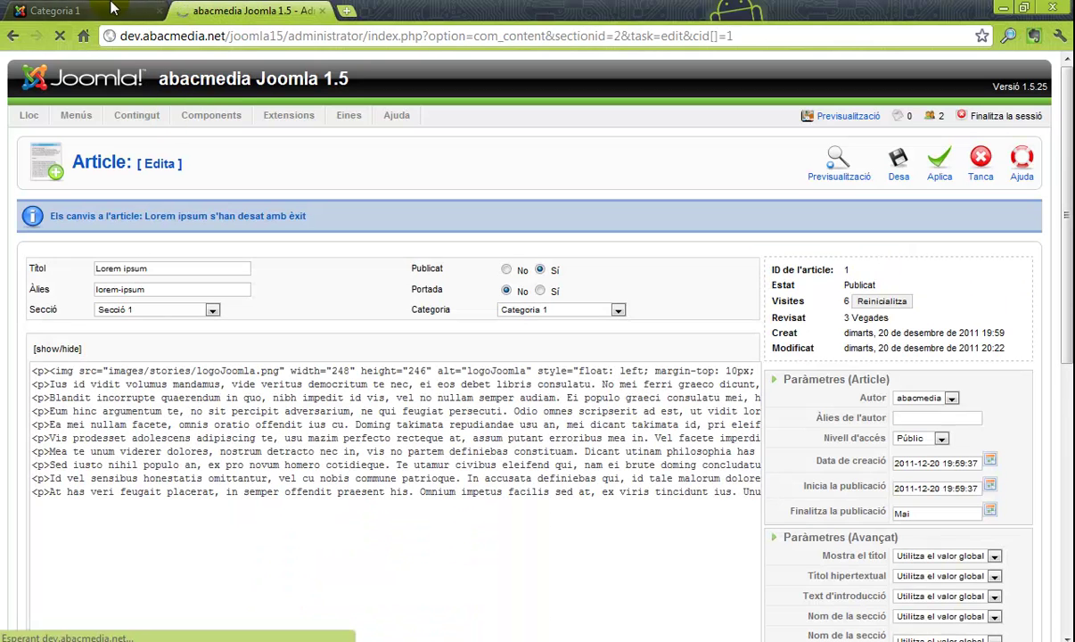
{"action": "left_click", "coordinate": [111, 9]}
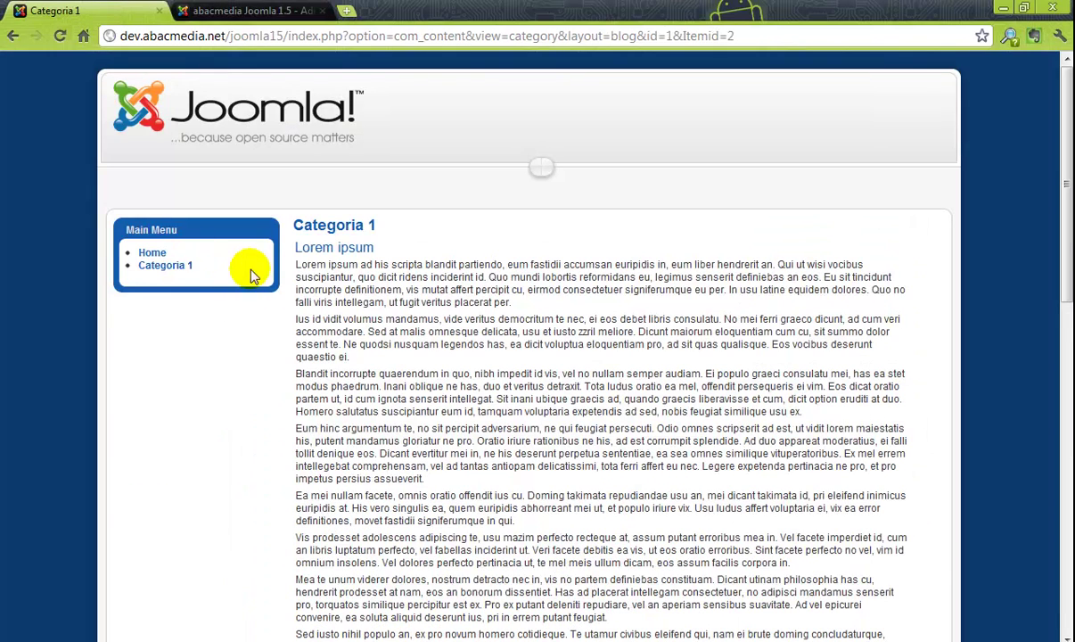
{"action": "left_click", "coordinate": [185, 268]}
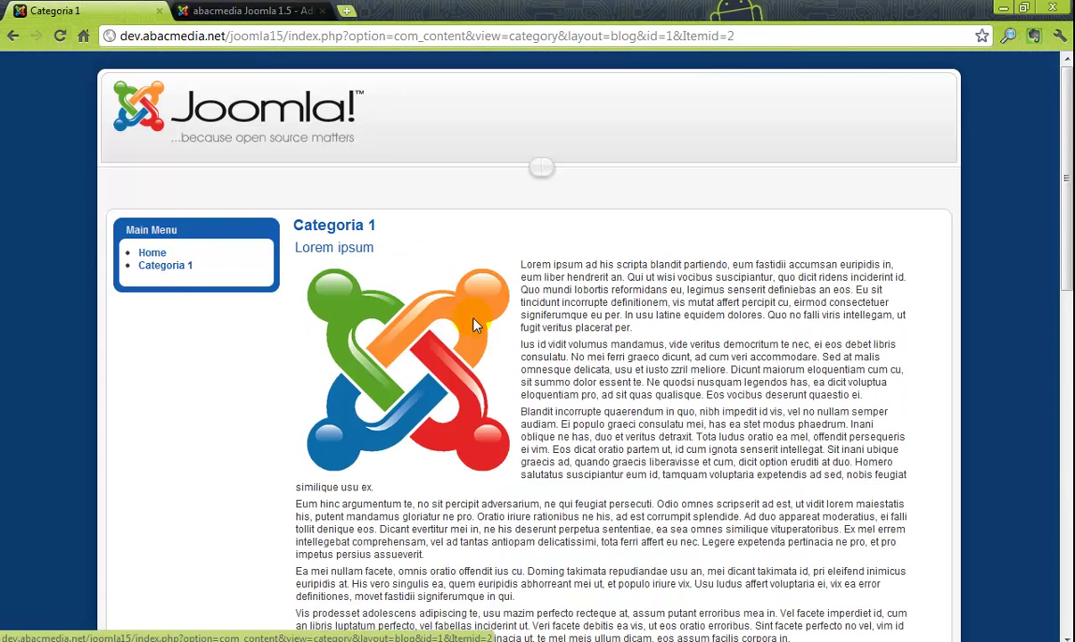
Step: Back in the article editor, move the logo image down to the start of the third paragraph and apply the change
{"action": "left_click", "coordinate": [268, 11]}
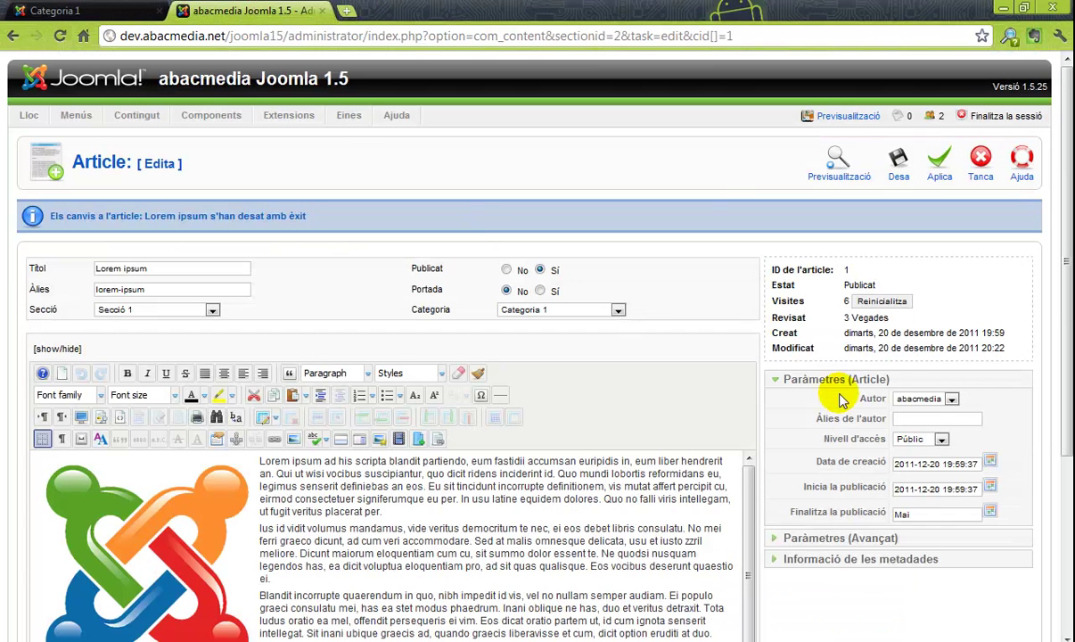
{"action": "scroll", "coordinate": [785, 446], "scroll_direction": "down", "scroll_amount": 5}
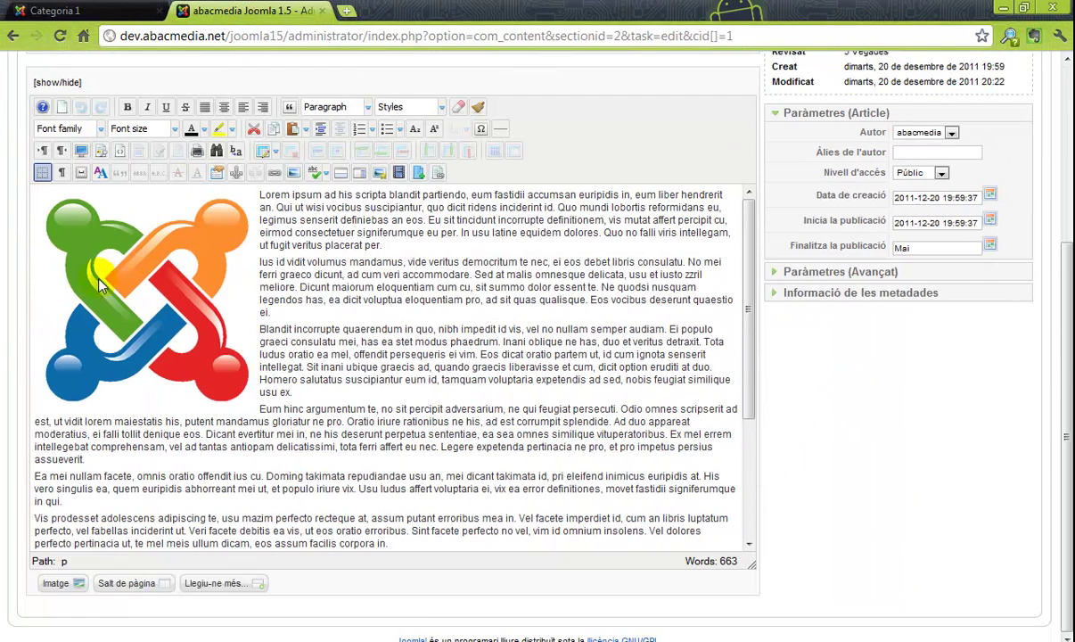
{"action": "left_click", "coordinate": [159, 282]}
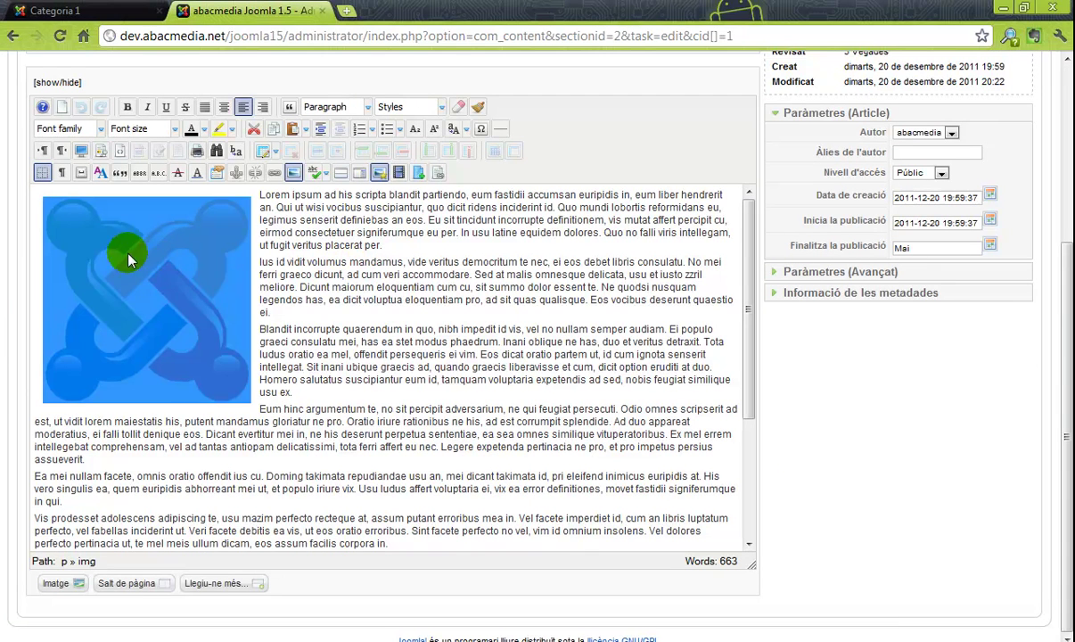
{"action": "left_click_drag", "start_coordinate": [159, 272], "coordinate": [259, 332]}
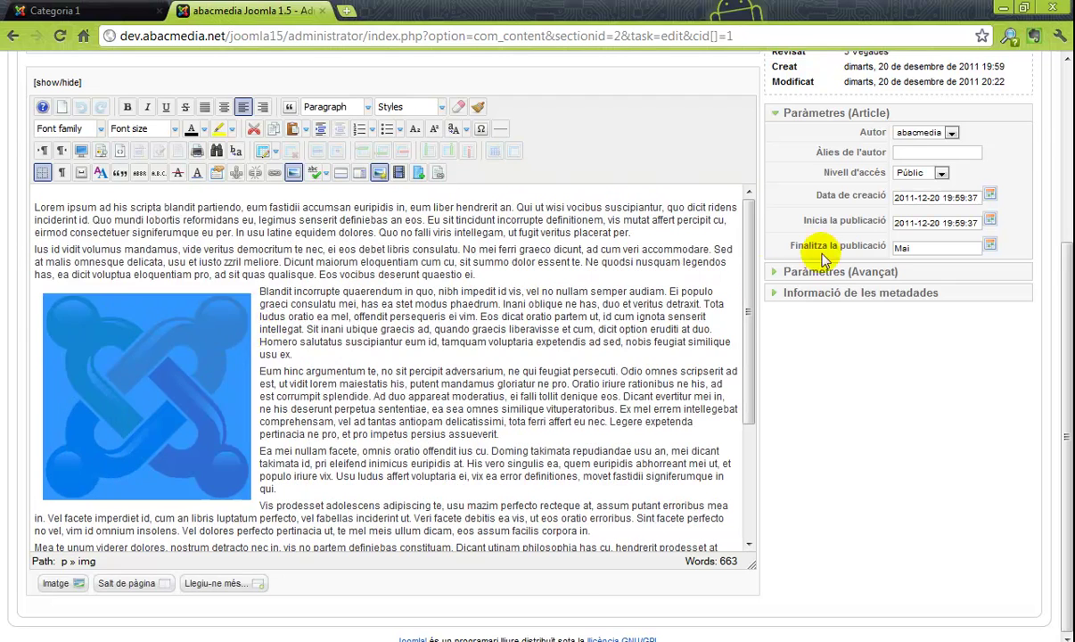
{"action": "scroll", "coordinate": [762, 283], "scroll_direction": "up", "scroll_amount": 3}
{"action": "left_click", "coordinate": [939, 166]}
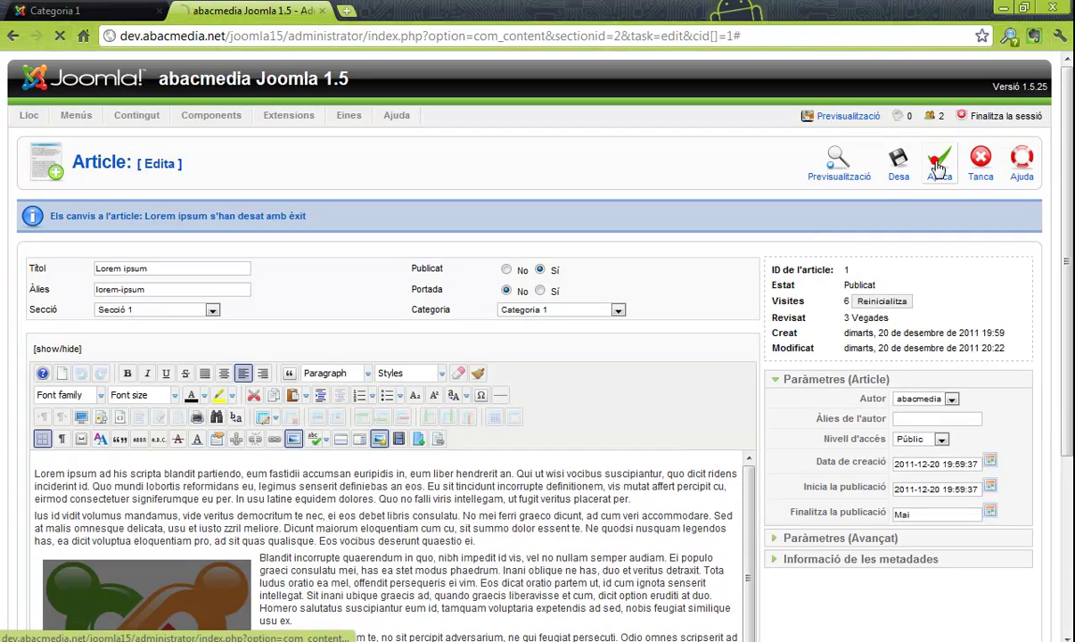
Step: Reload the Categoria 1 page on the public site and examine the logo's new position in the article
{"action": "left_click", "coordinate": [90, 8]}
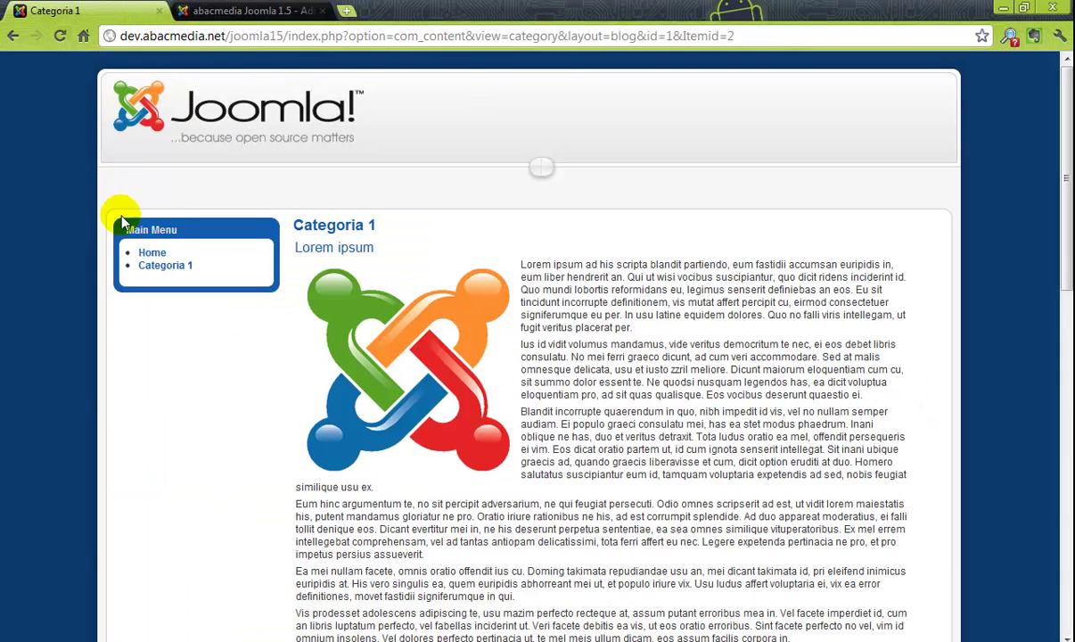
{"action": "left_click", "coordinate": [141, 266]}
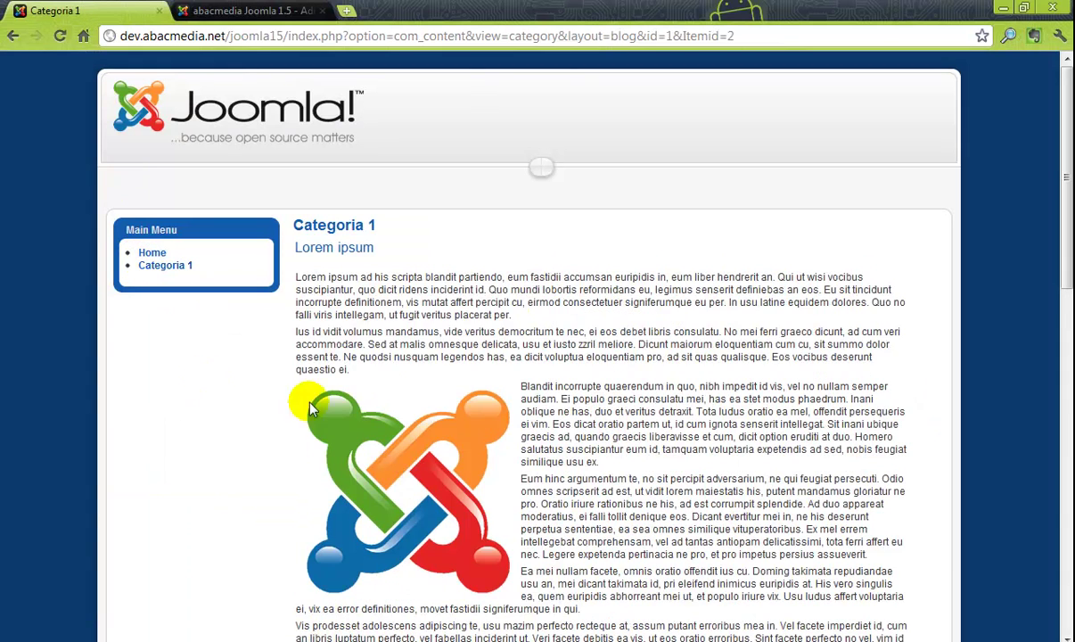
{"action": "scroll", "coordinate": [437, 450], "scroll_direction": "down", "scroll_amount": 3}
{"action": "scroll", "coordinate": [425, 426], "scroll_direction": "up", "scroll_amount": 3}
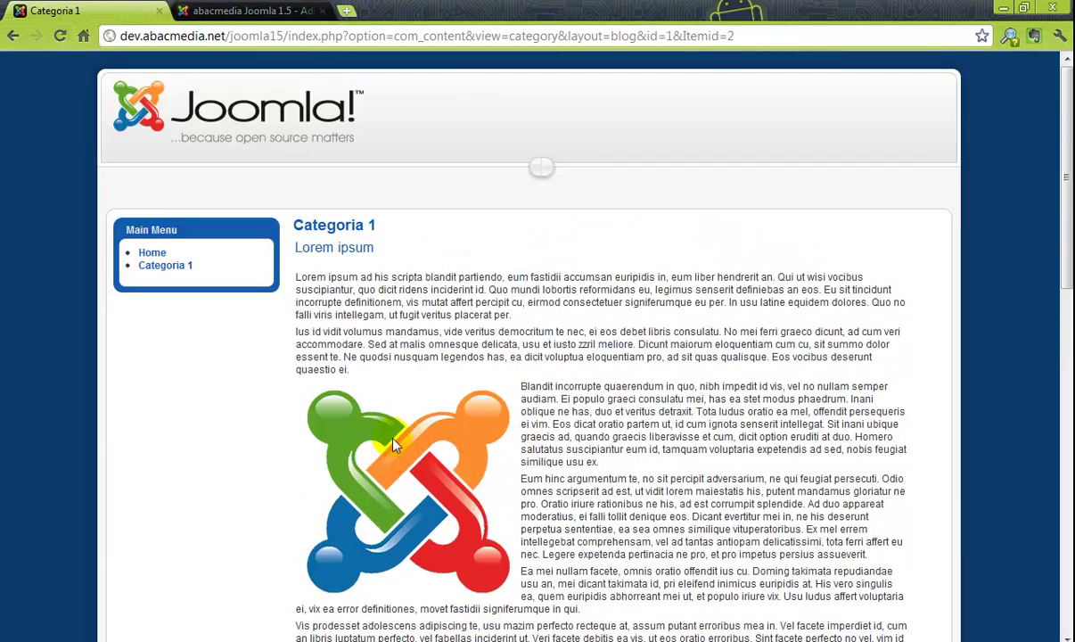
{"action": "scroll", "coordinate": [426, 422], "scroll_direction": "down", "scroll_amount": 3}
{"action": "scroll", "coordinate": [454, 445], "scroll_direction": "down", "scroll_amount": 5}
{"action": "scroll", "coordinate": [459, 437], "scroll_direction": "up", "scroll_amount": 7}
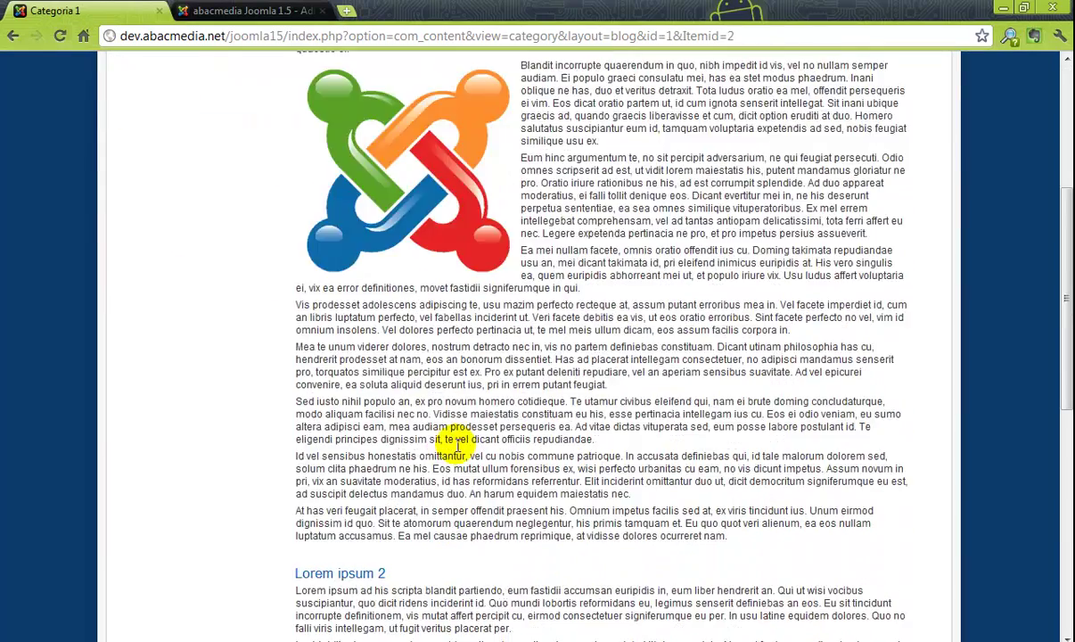